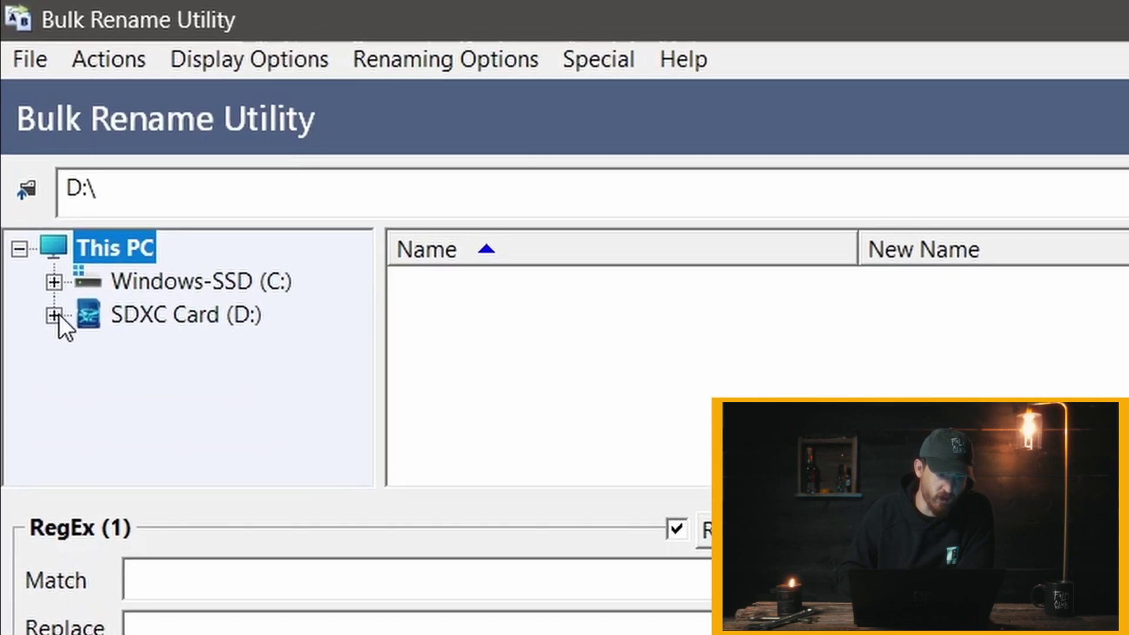
# Browse the SD card tree to D:\PRIVATE\M4ROOT\SUB to list its 21 MP4 clips
pyautogui.click(21, 124)
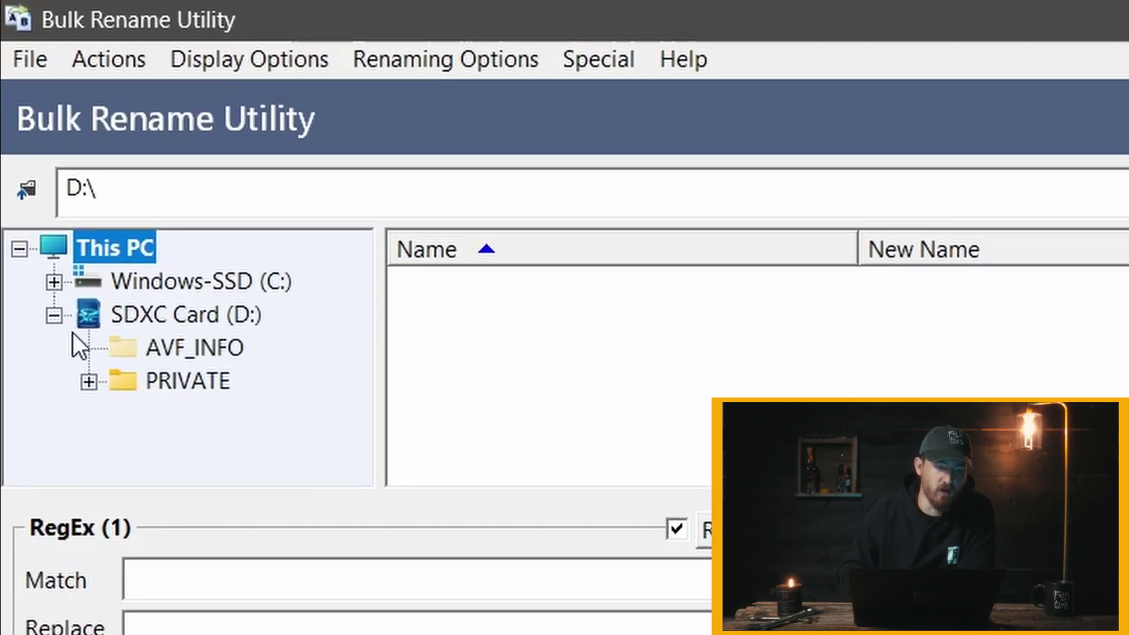
pyautogui.click(89, 382)
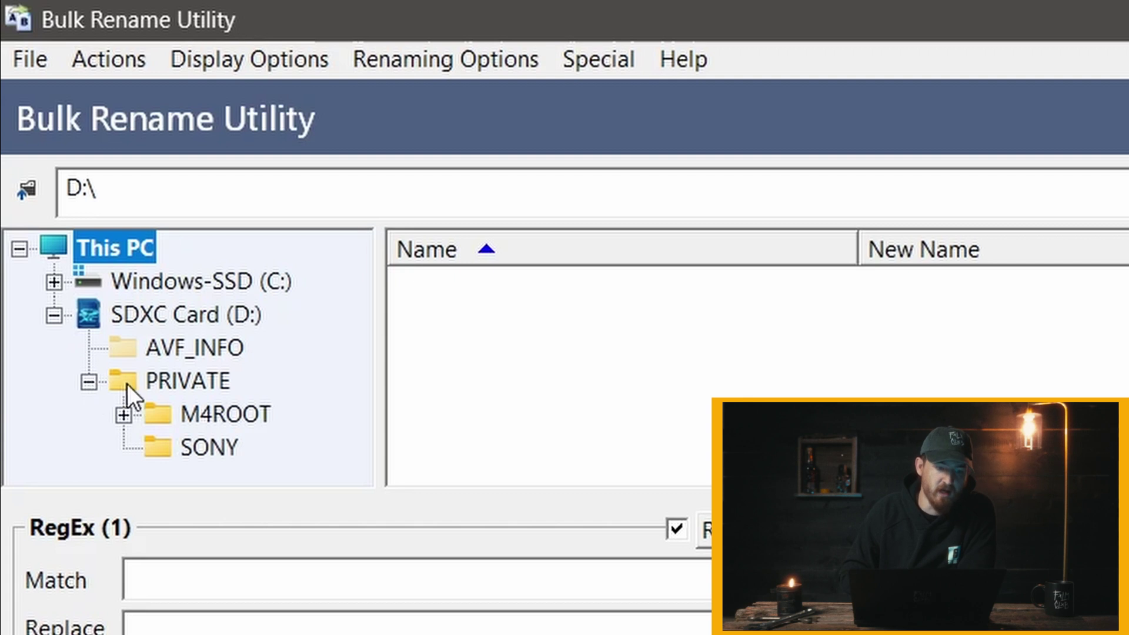
pyautogui.click(123, 415)
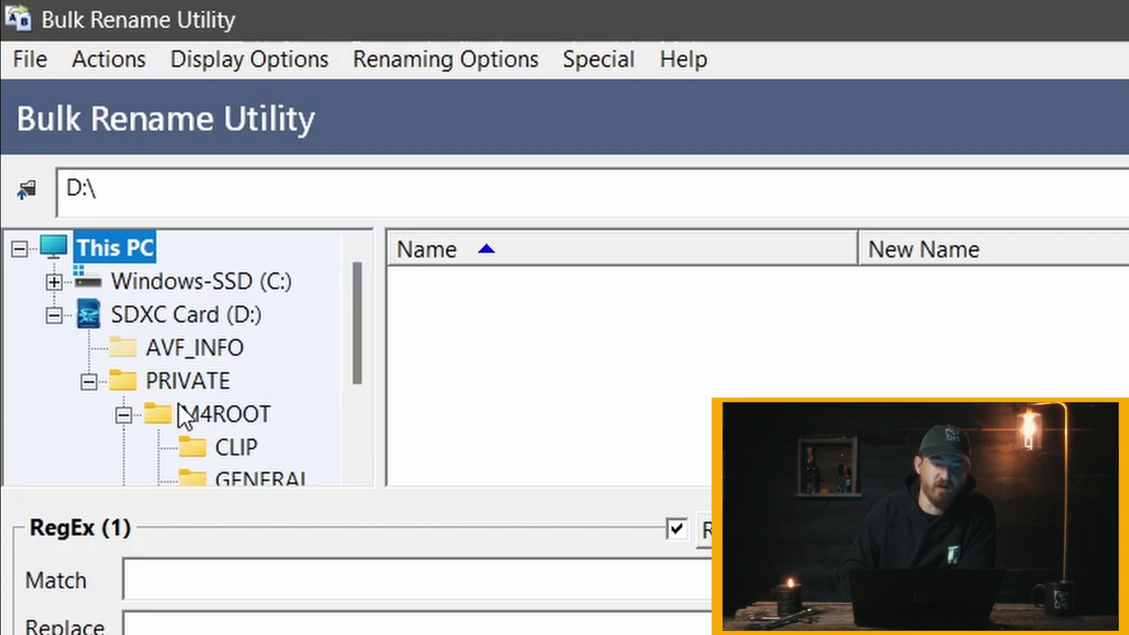
pyautogui.scroll(-1, 178, 404)
pyautogui.click(211, 414)
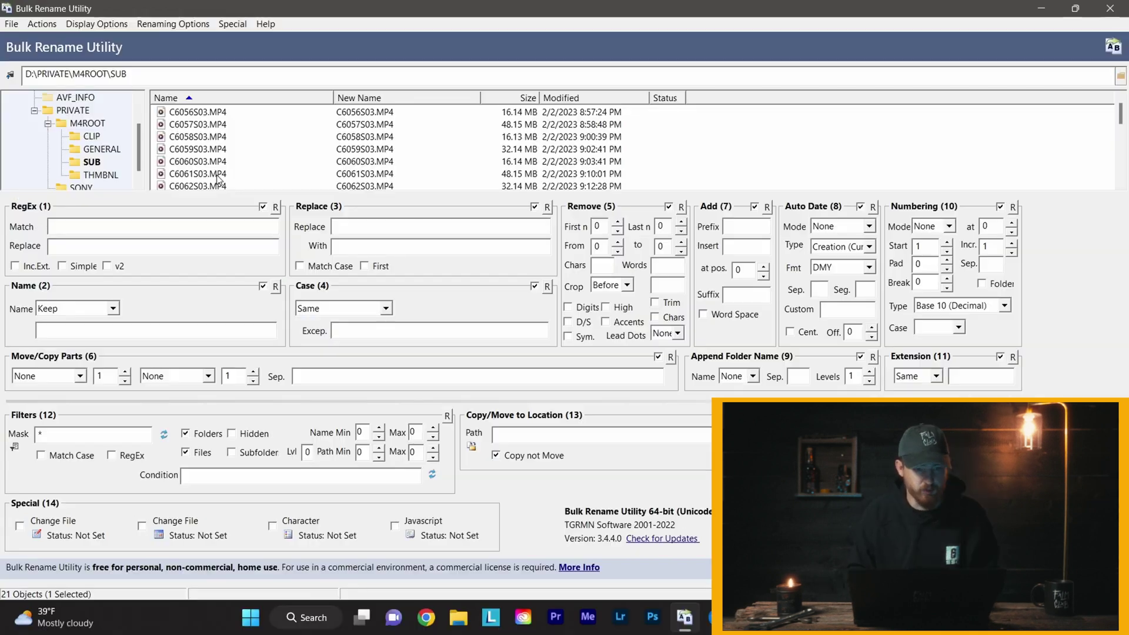
# Select all clips, remove the last 3 characters, add suffix _proxy, and run Rename
pyautogui.hotkey('ctrl', 'a')
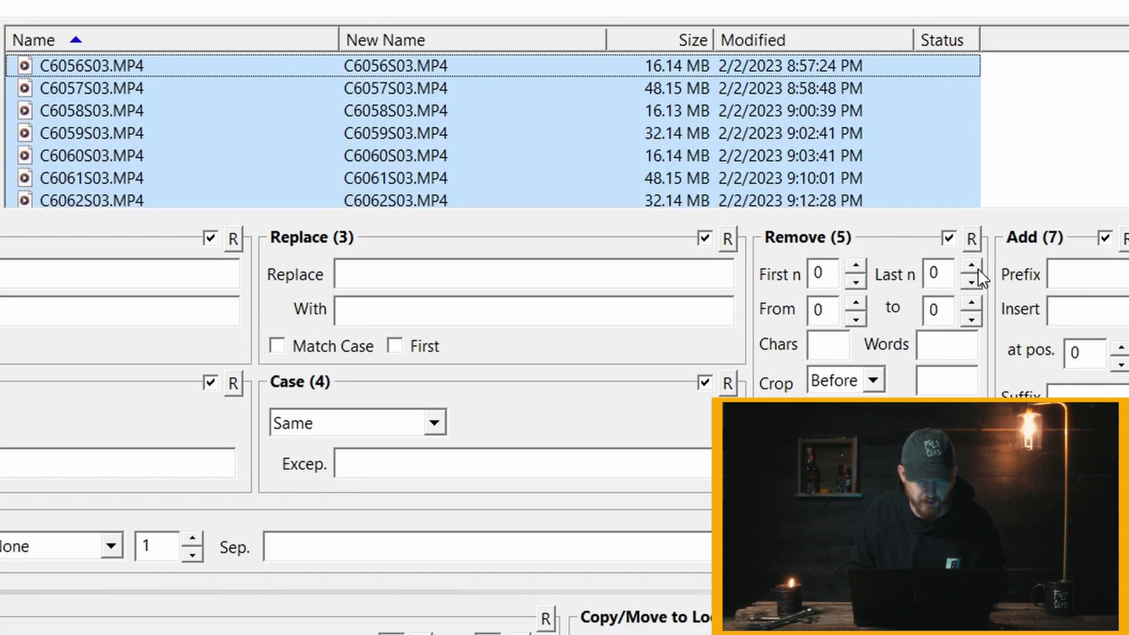
pyautogui.doubleClick(575, 212)
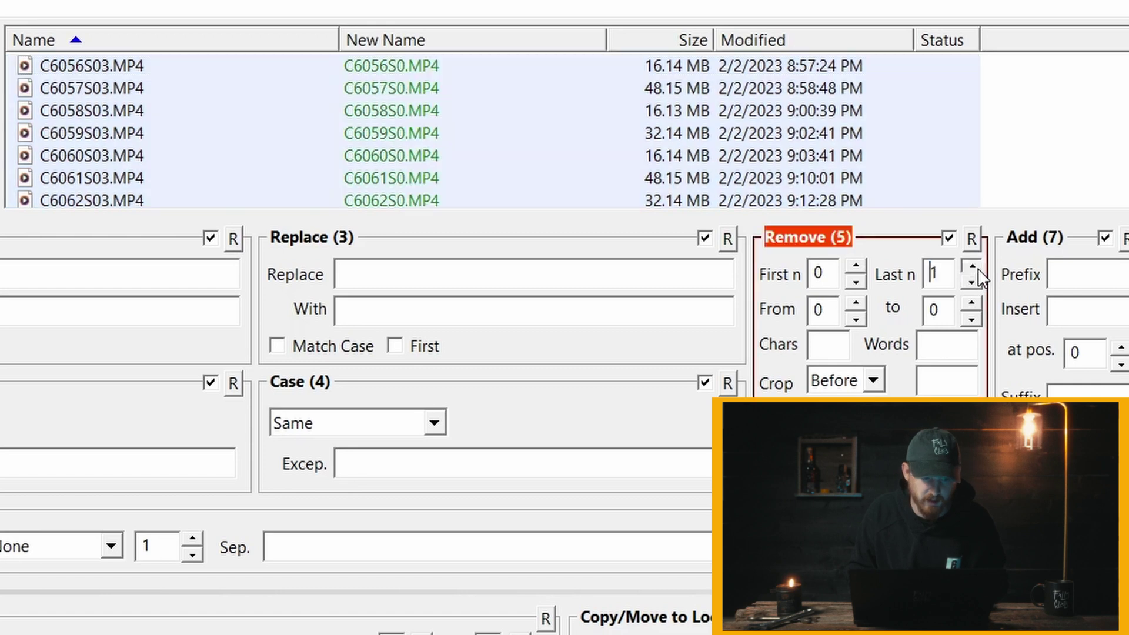
pyautogui.click(972, 266)
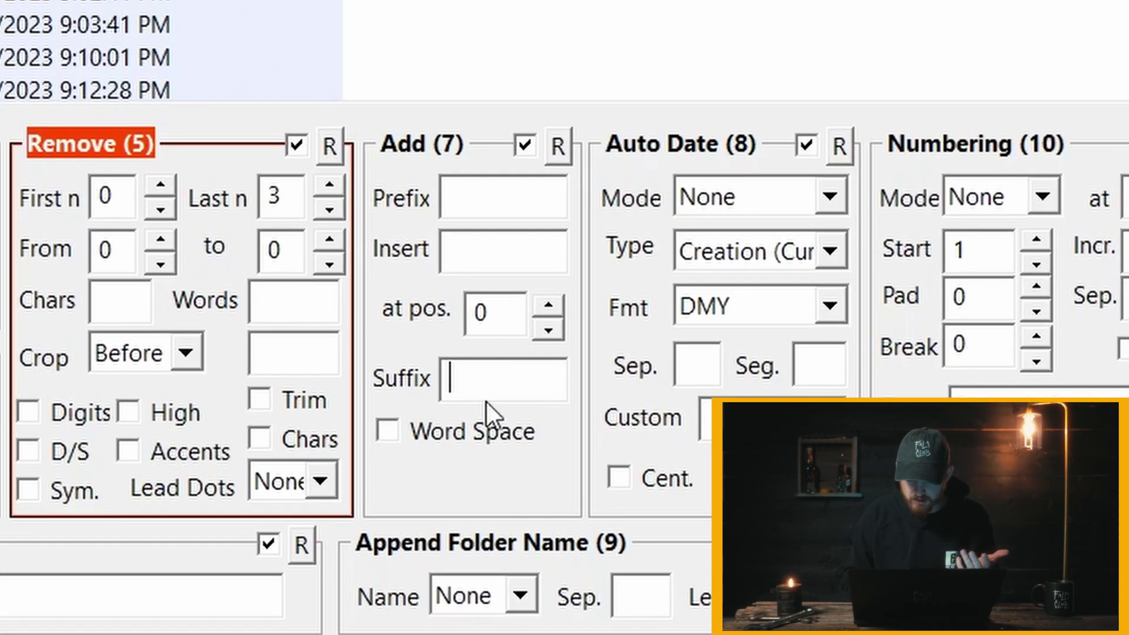
pyautogui.write('_pro')
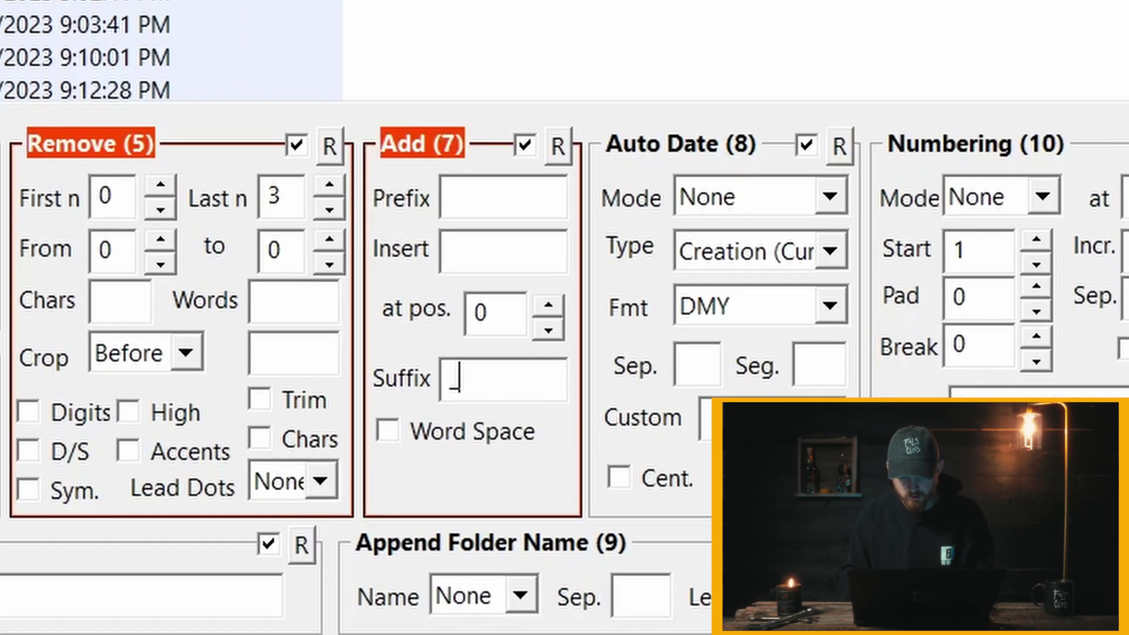
pyautogui.write('xy')
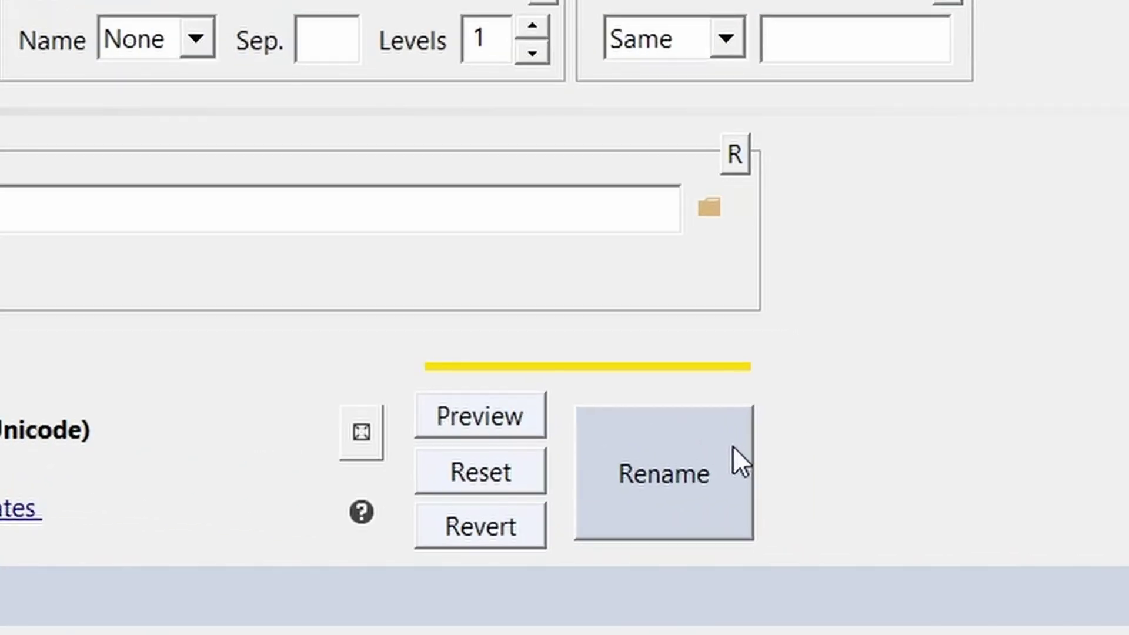
pyautogui.click(732, 448)
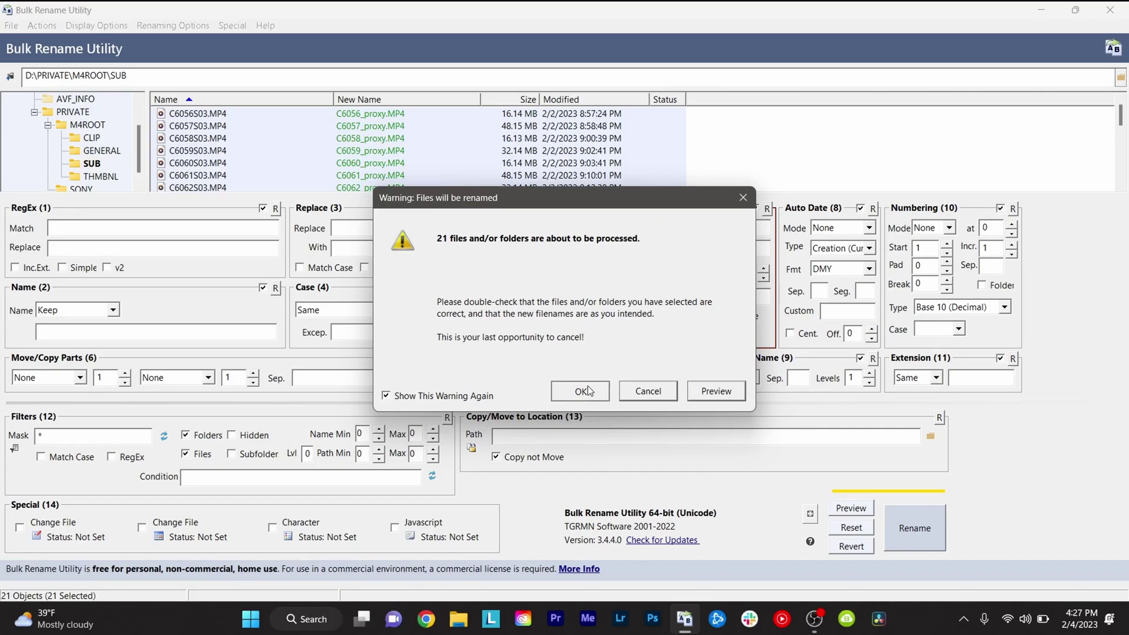
# Confirm the rename, preview the C6072 sequence, and select all six project clips
pyautogui.click(589, 390)
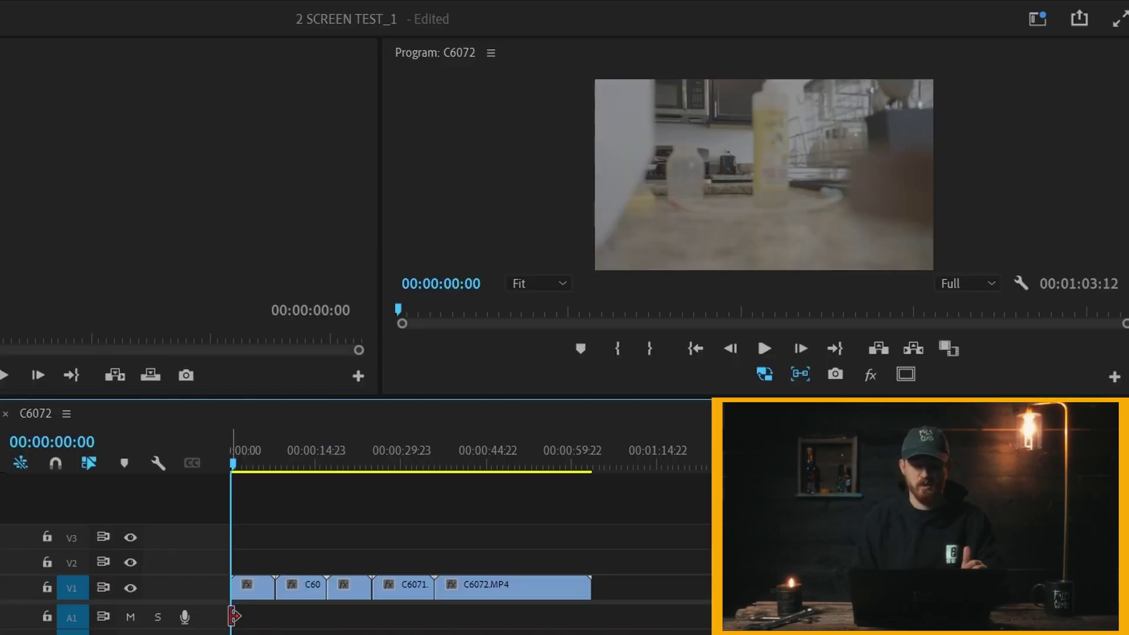
pyautogui.moveTo(239, 464); pyautogui.dragTo(482, 443)
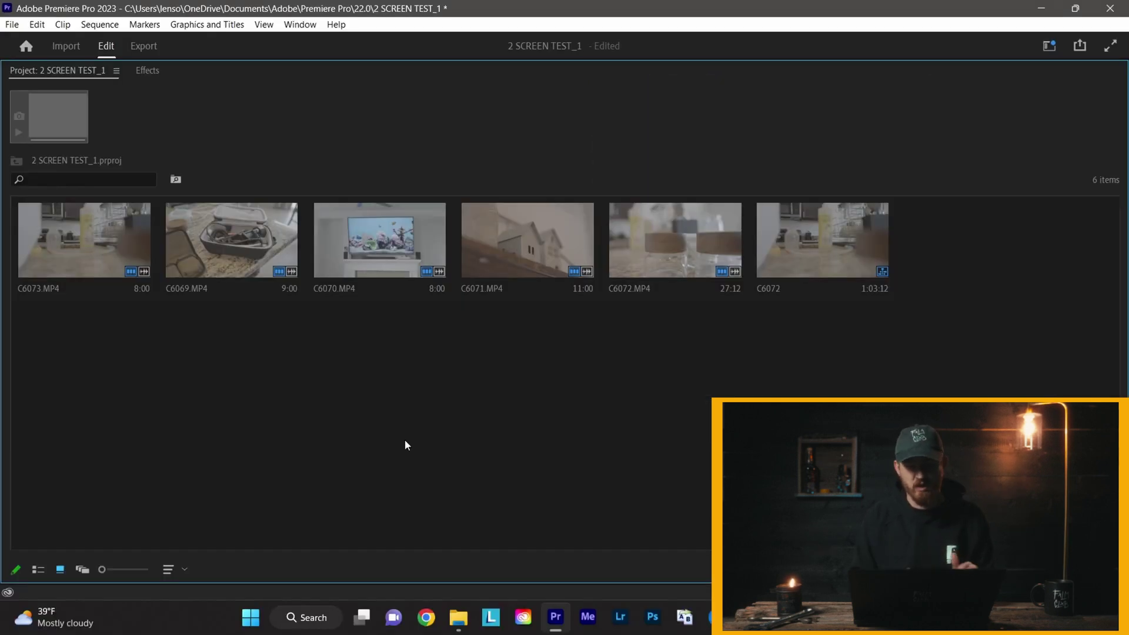
pyautogui.hotkey('ctrl', 'a')
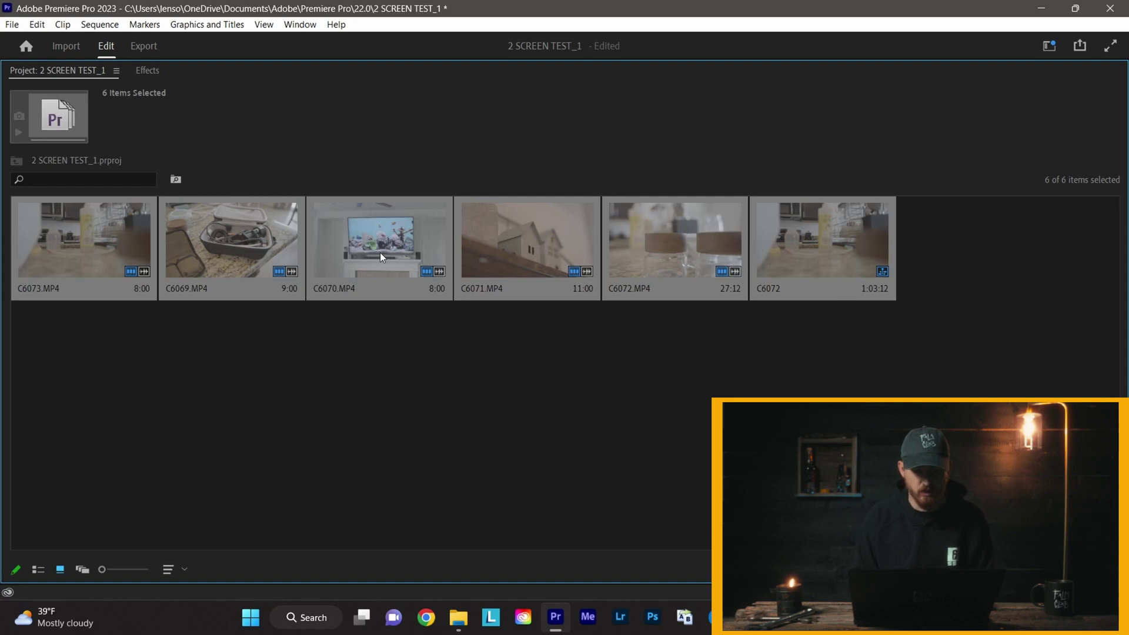
# Attach Proxies to the selected clips, pointing to the _proxy files in the SUB folder
pyautogui.rightClick(380, 252)
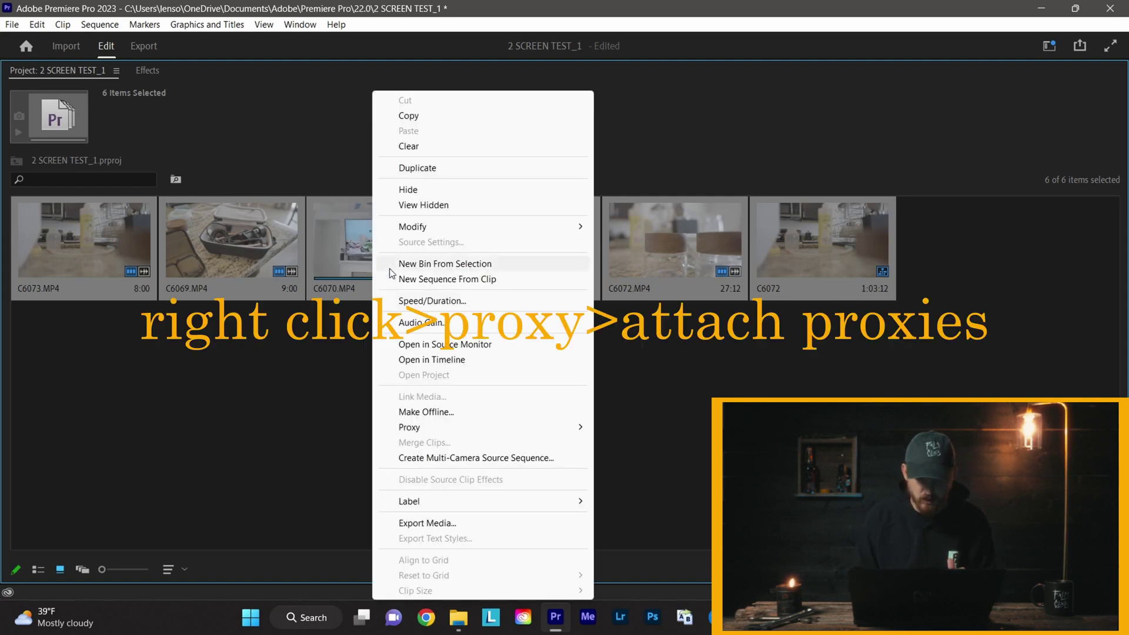
pyautogui.moveTo(517, 427)
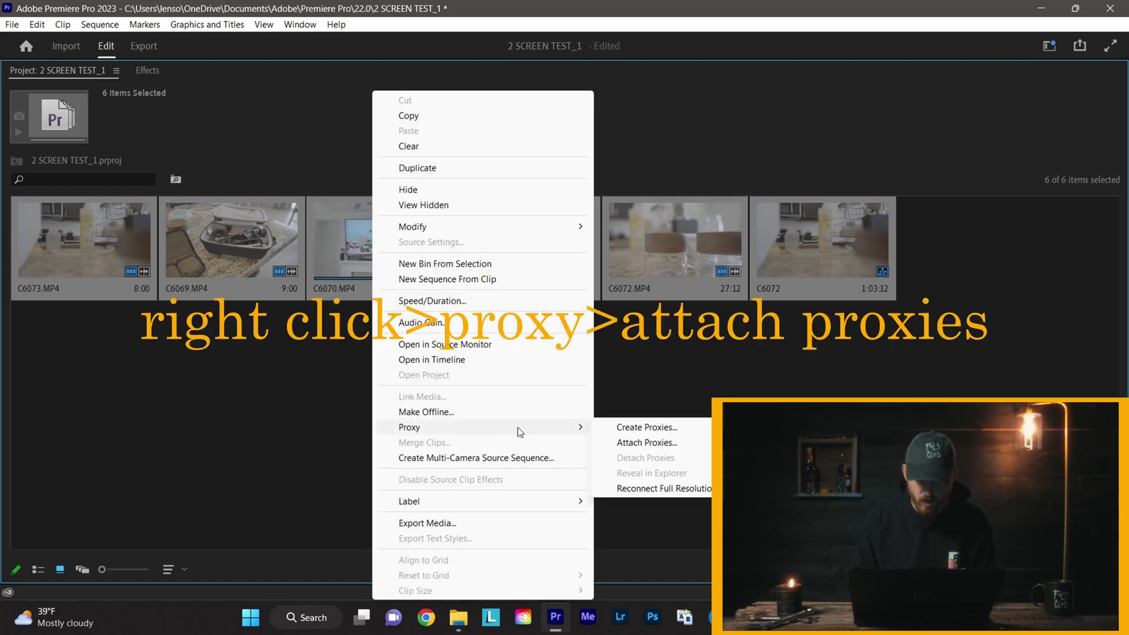
pyautogui.click(635, 443)
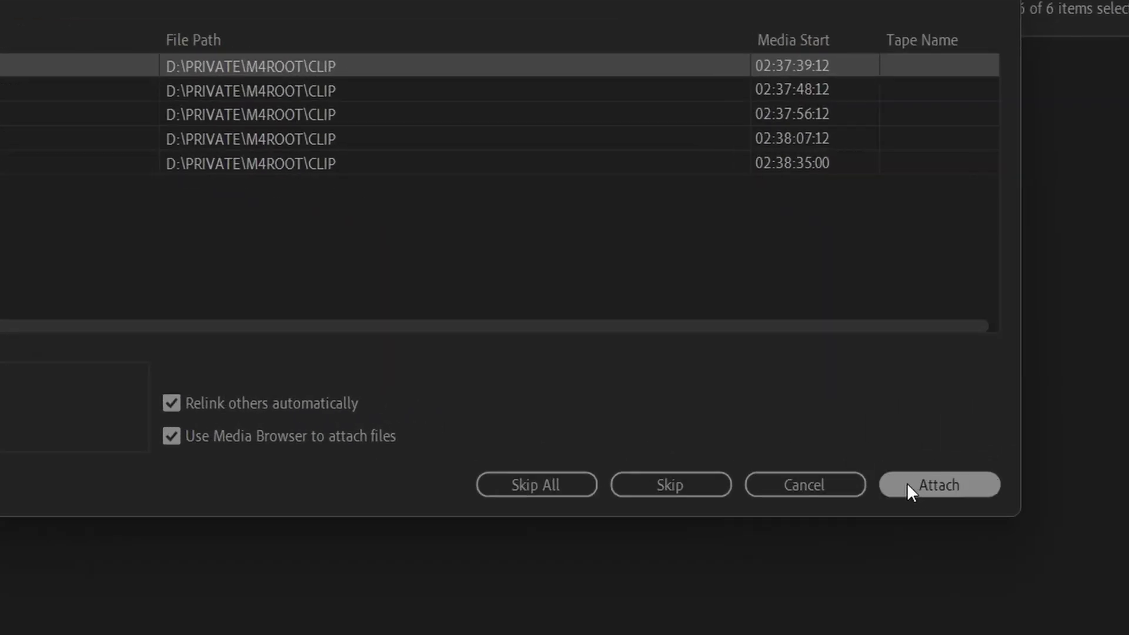
pyautogui.click(918, 488)
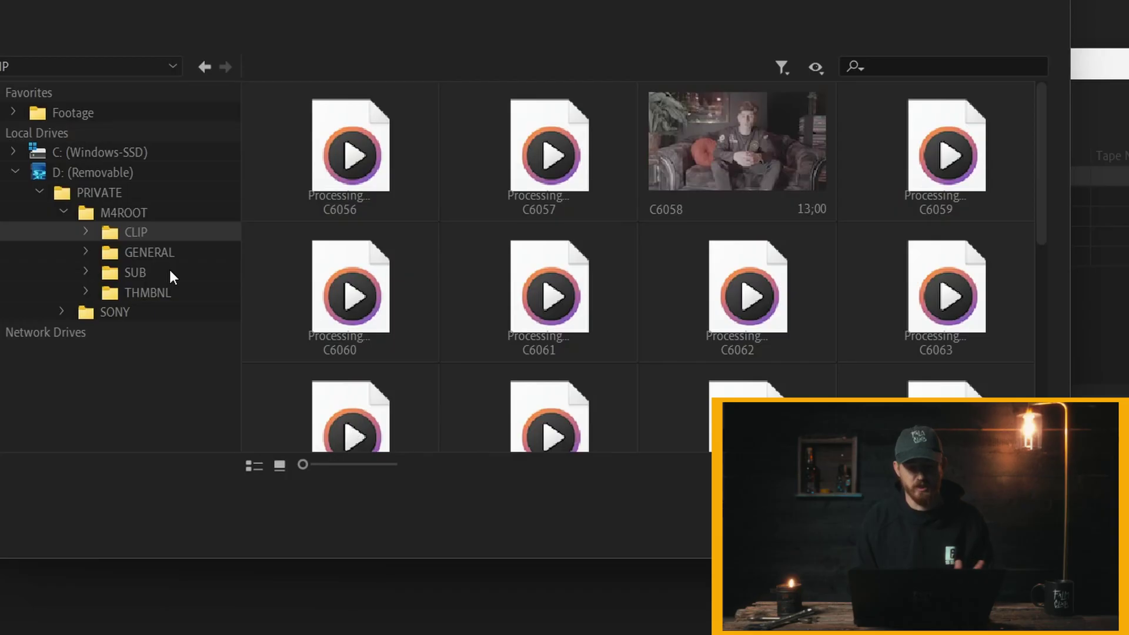
pyautogui.click(169, 269)
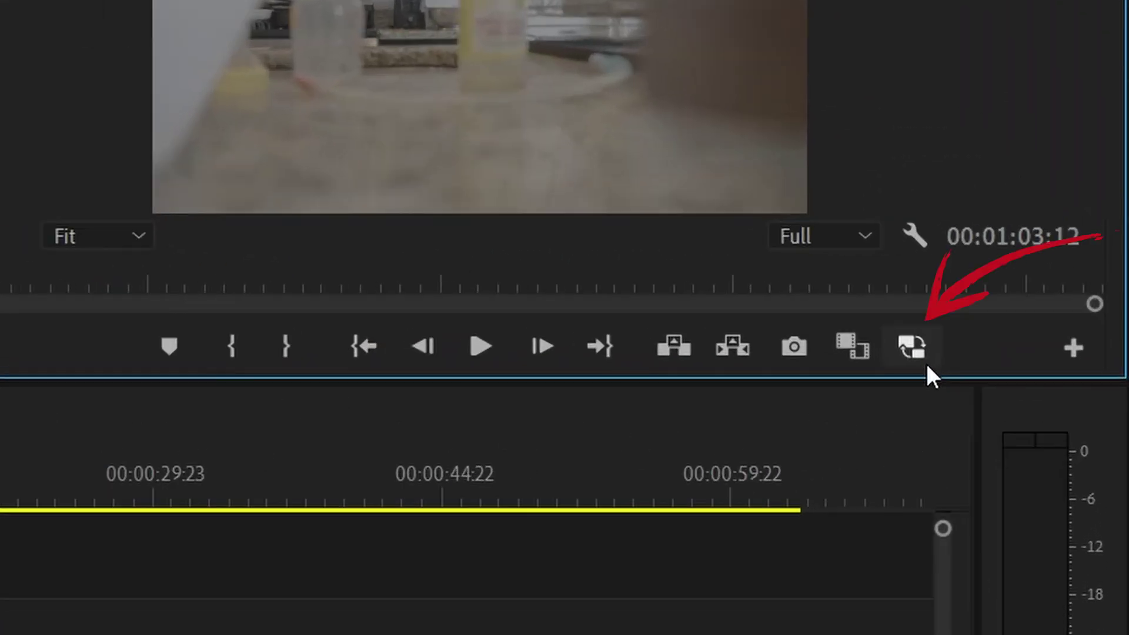
# Toggle proxies on and scrub the sequence from its start to test playback
pyautogui.click(926, 365)
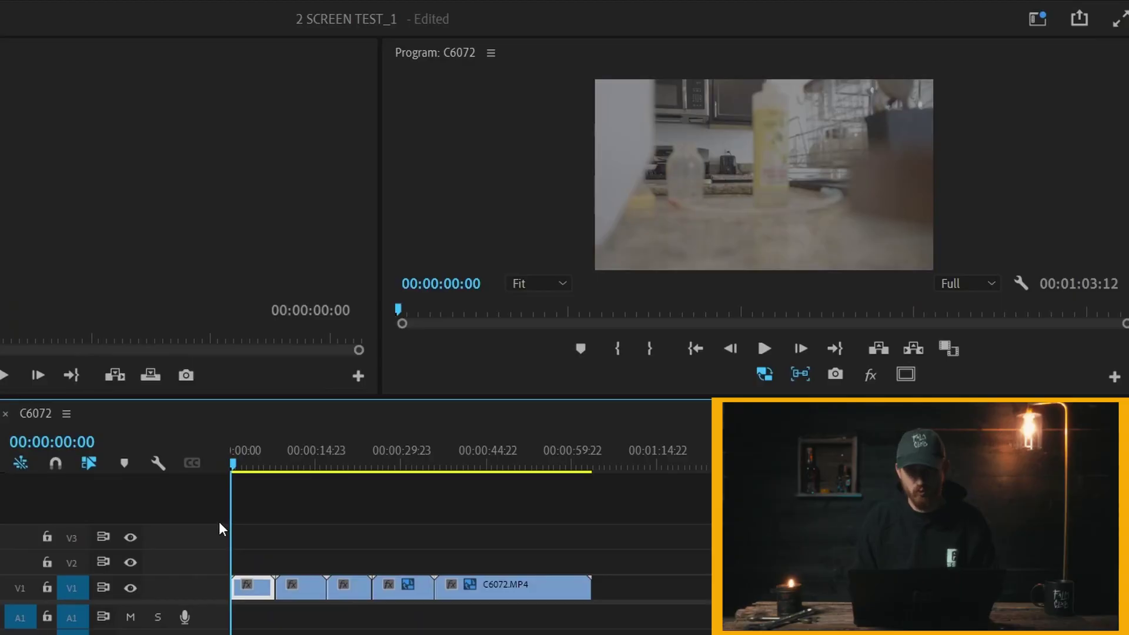
pyautogui.moveTo(234, 464); pyautogui.dragTo(218, 520)
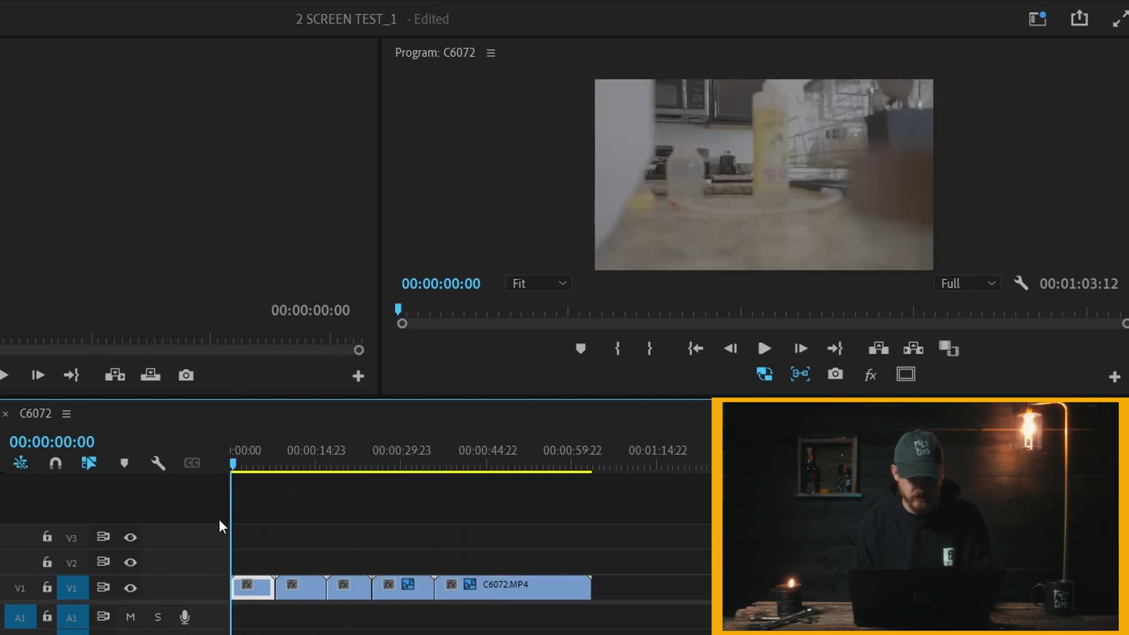
pyautogui.press('=')
pyautogui.moveTo(304, 453); pyautogui.dragTo(790, 488)
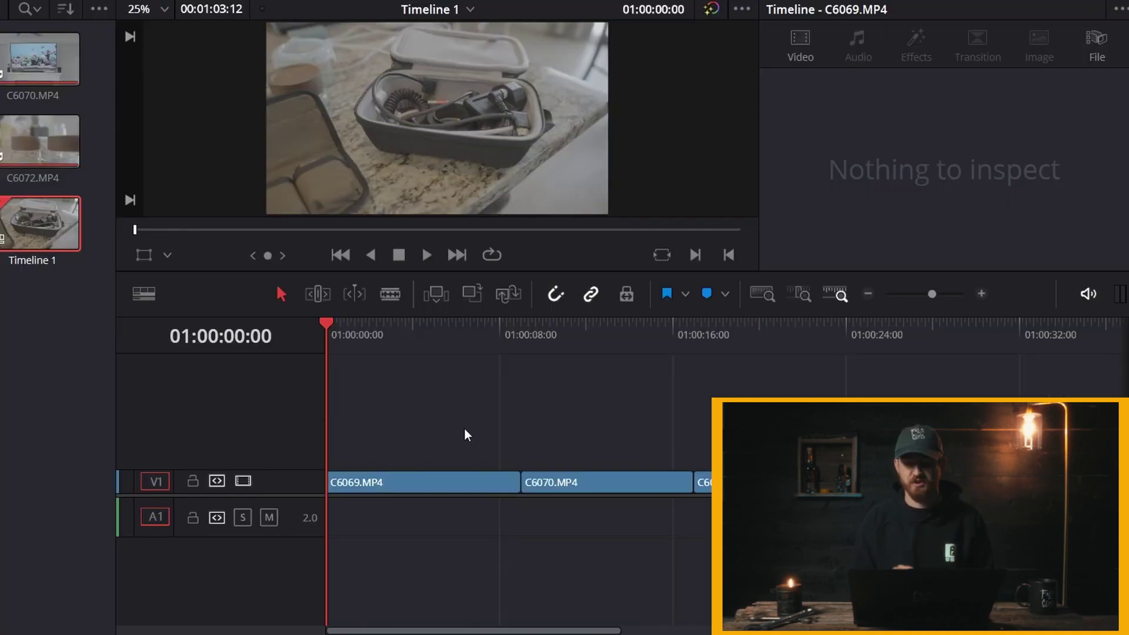
# Preview the timeline, verify Prefer Proxies handling, and select clips C6069–C6073.MP4 in the Media Pool
pyautogui.moveTo(361, 348); pyautogui.dragTo(469, 386)
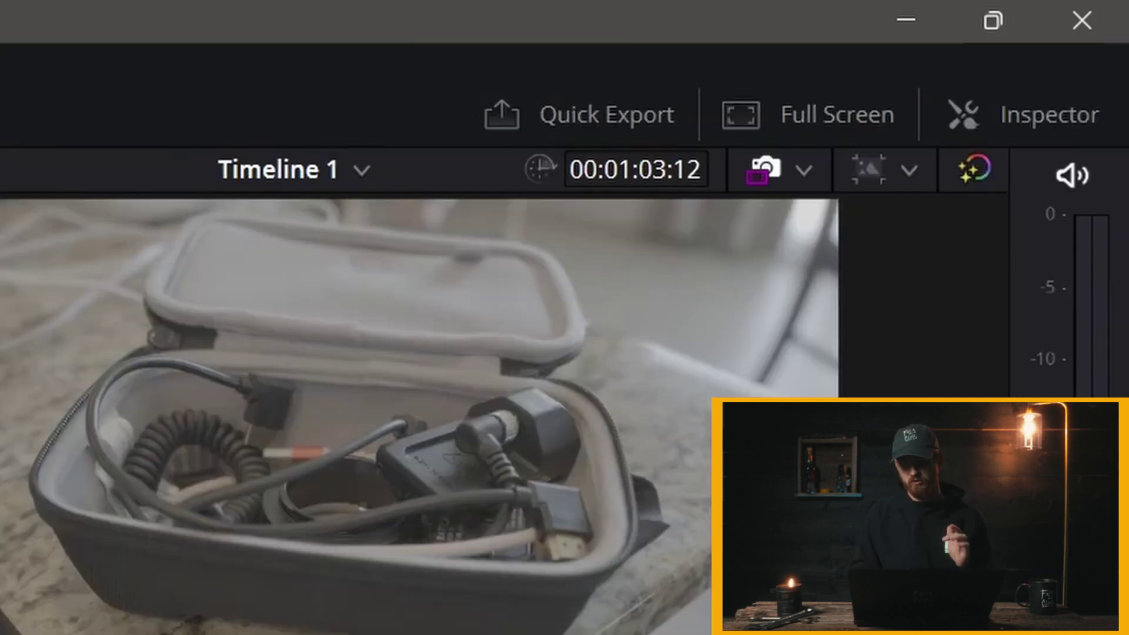
pyautogui.click(804, 169)
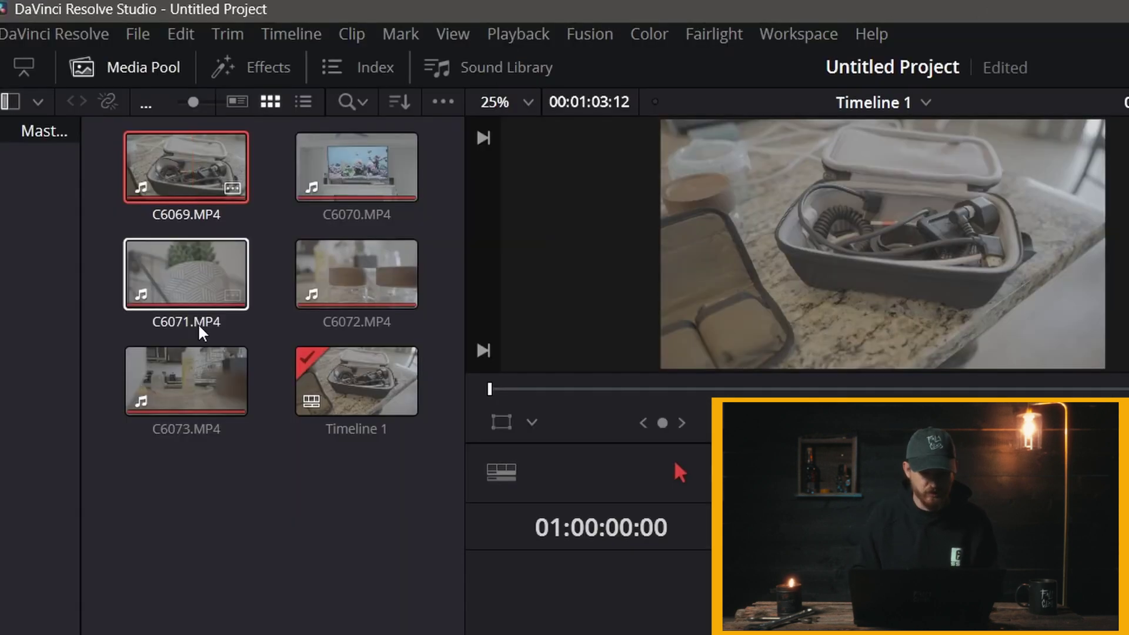
pyautogui.keyDown('shift'); pyautogui.click(187, 380); pyautogui.keyUp('shift')
# Relink the five clips' proxy media to D:\PRIVATE\M4ROOT\SUB on the SD card
pyautogui.rightClick(187, 379)
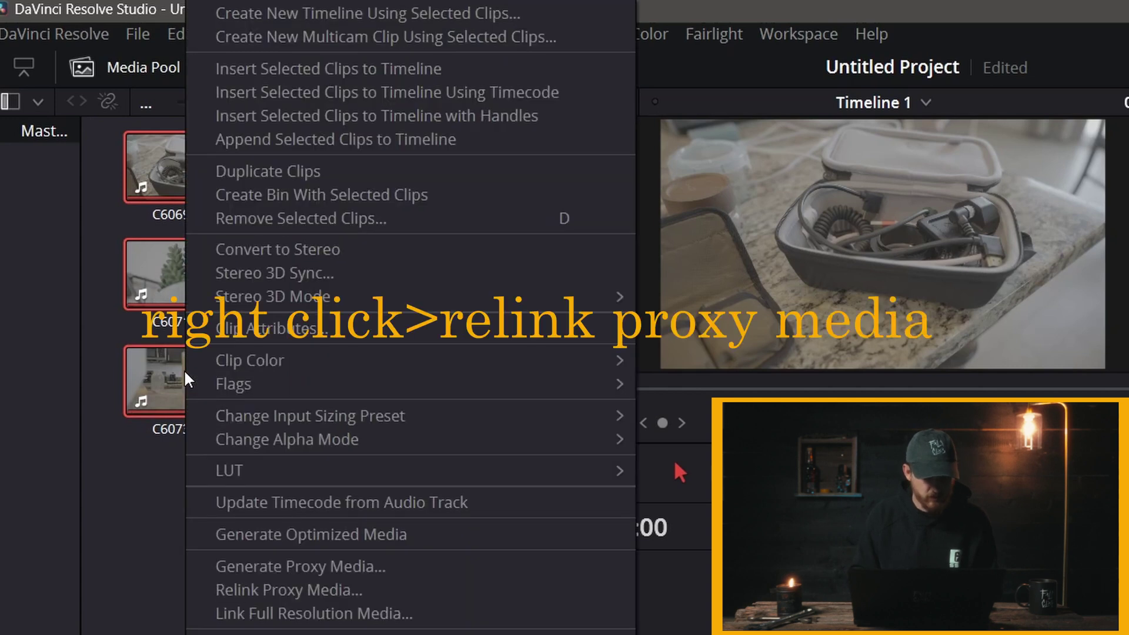
pyautogui.click(379, 591)
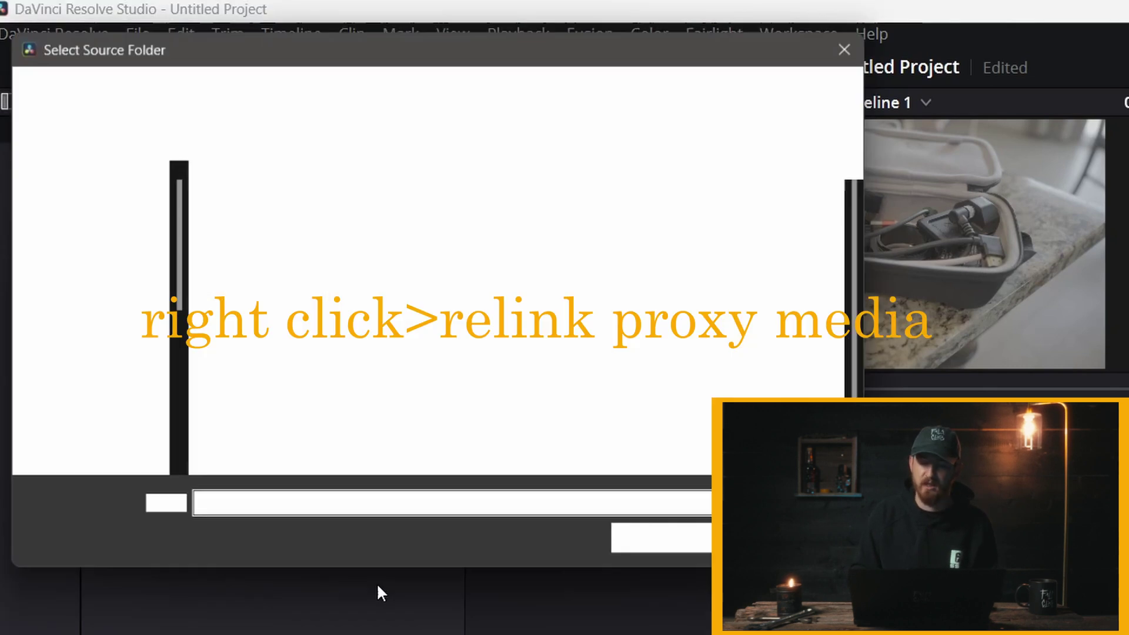
pyautogui.scroll(-4, 108, 395)
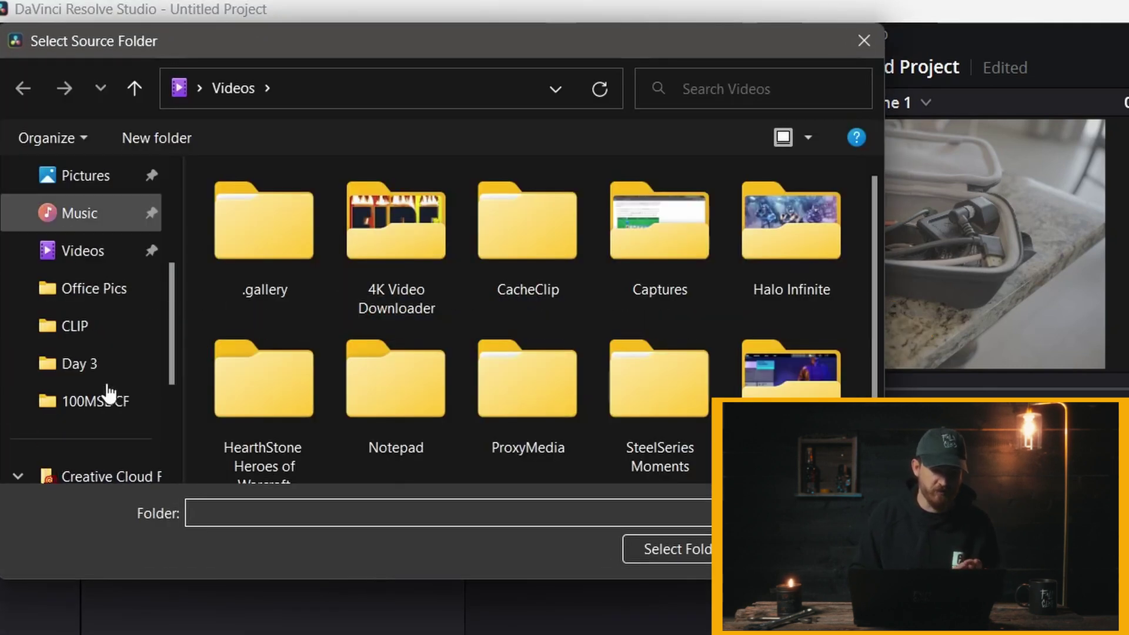
pyautogui.click(97, 439)
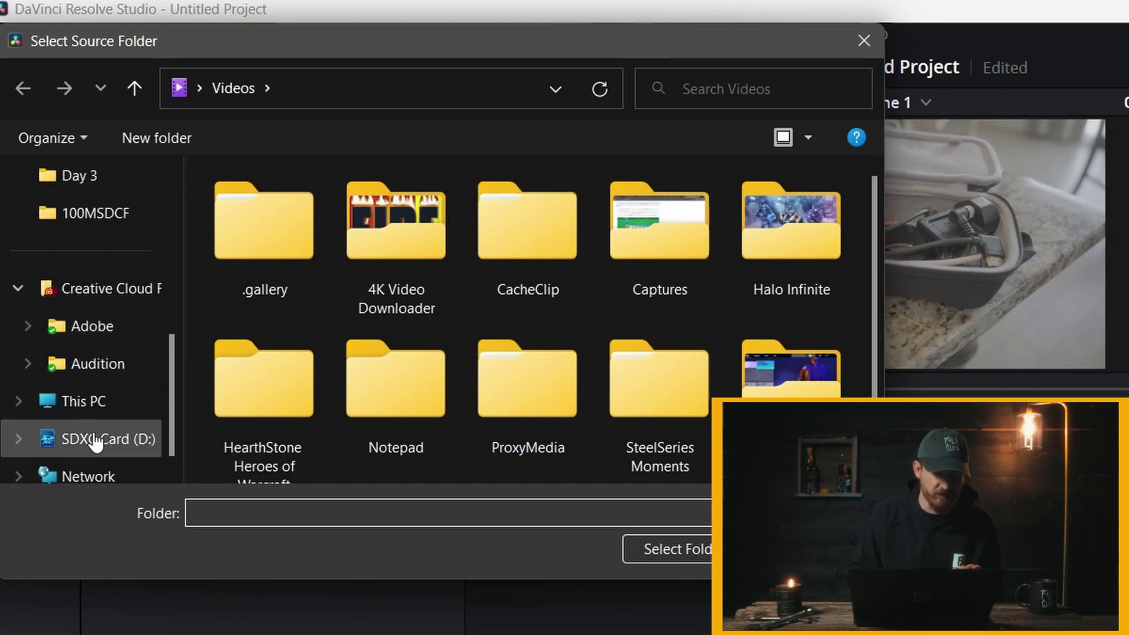
pyautogui.doubleClick(318, 208)
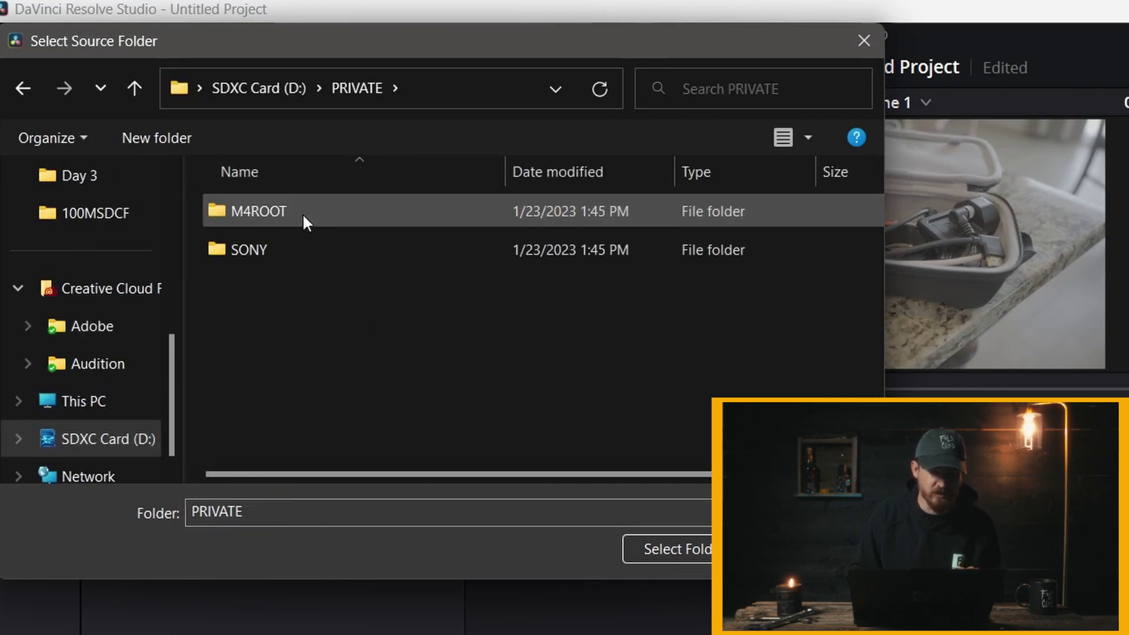
pyautogui.doubleClick(302, 212)
pyautogui.click(292, 285)
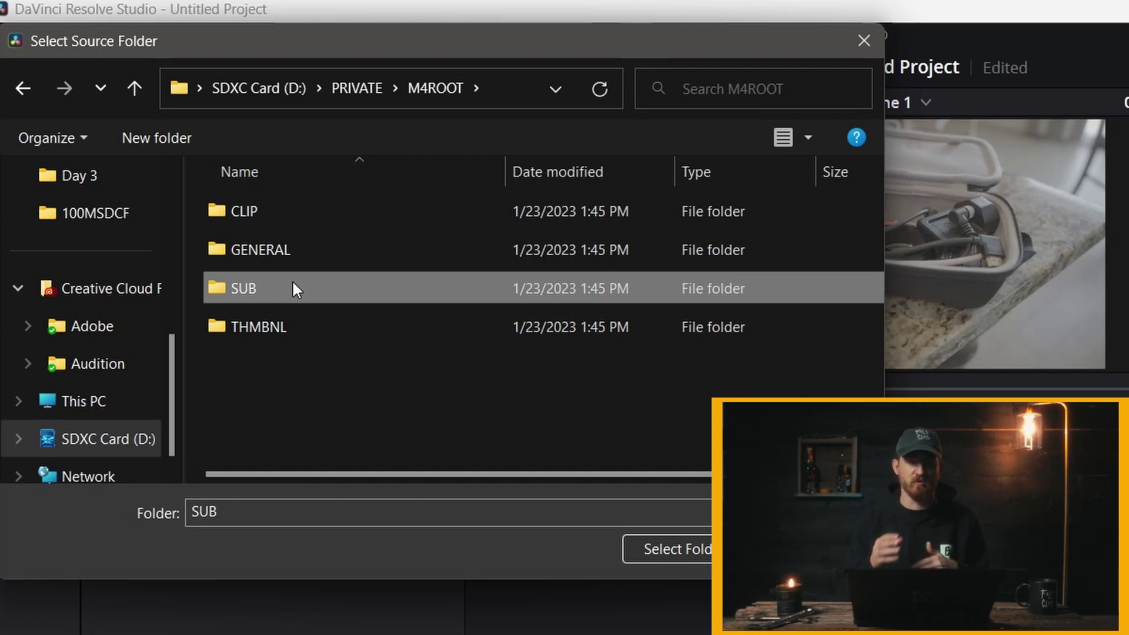
pyautogui.click(686, 549)
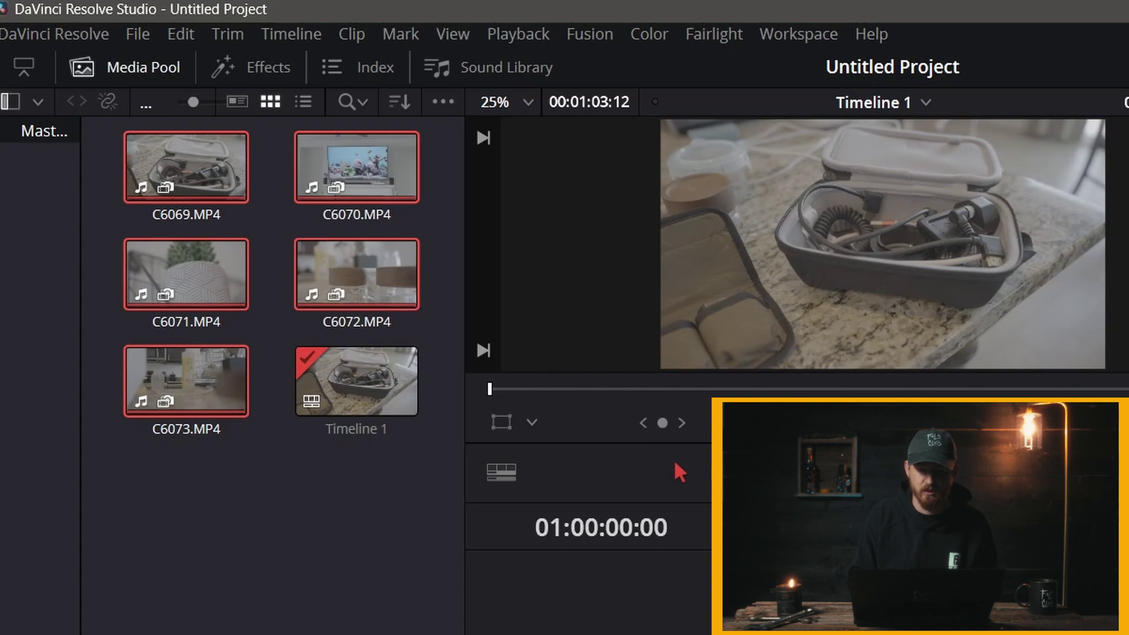
pyautogui.press('l')
pyautogui.press('l')
pyautogui.press('l')
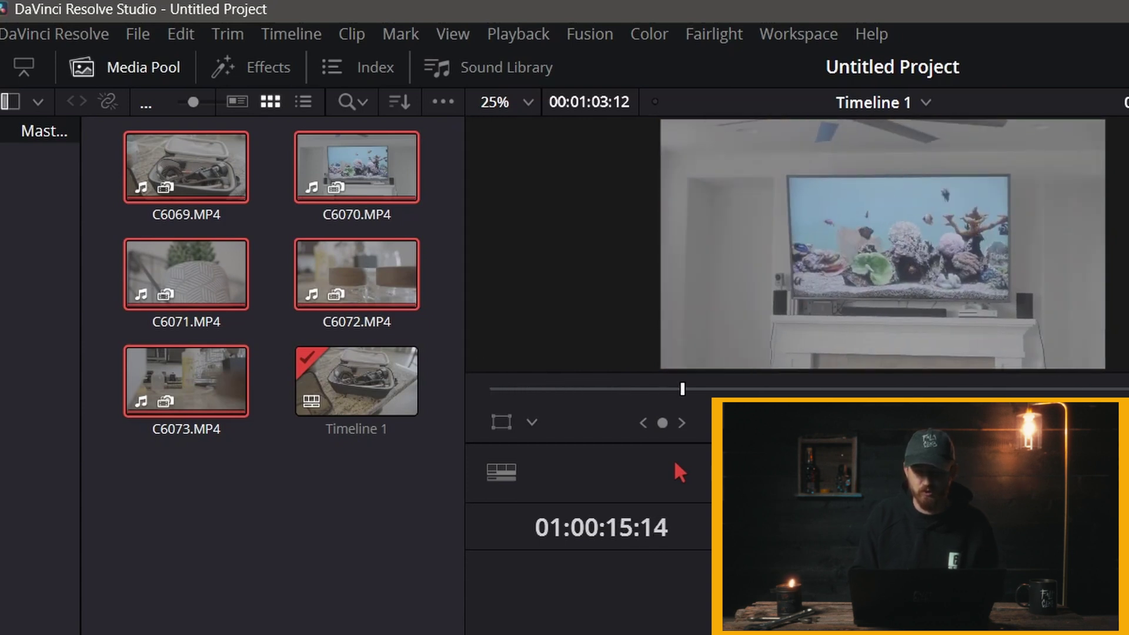
pyautogui.press('j')
pyautogui.press('j')
pyautogui.press('j')
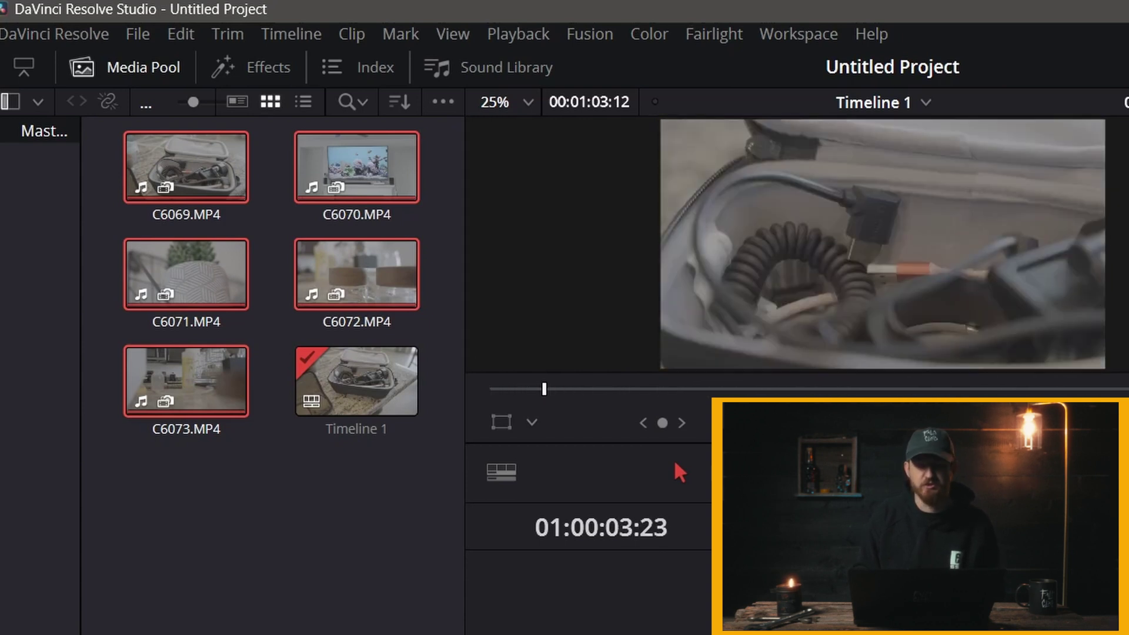